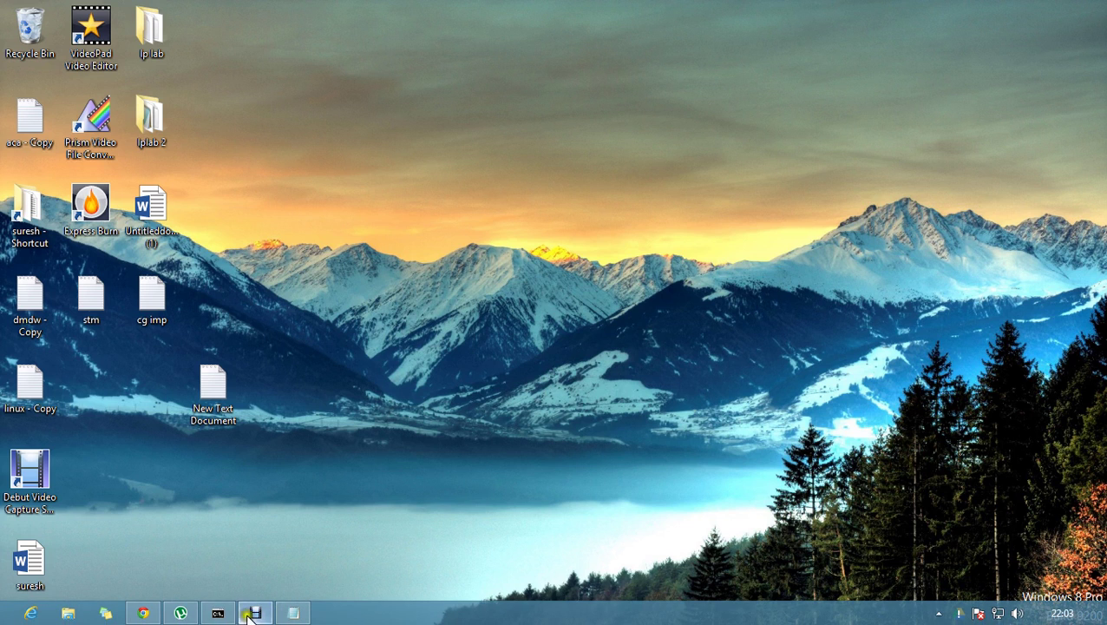
- Bring back the Google Drive slide preview and scroll around the opening slides
left_click(143, 612)
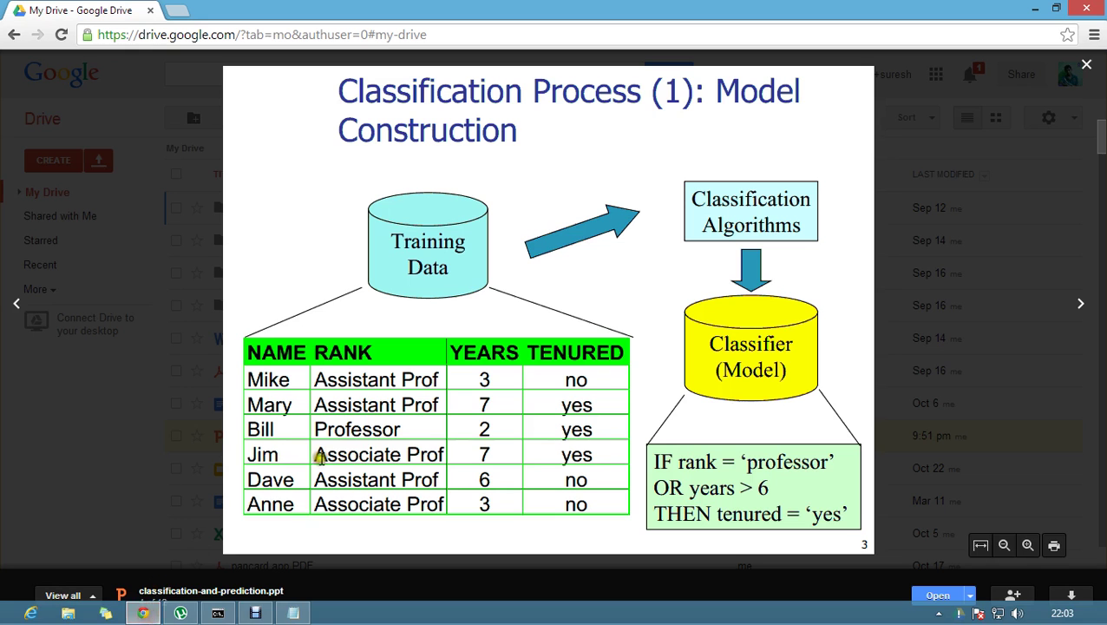
scroll(443, 385, "up", 2)
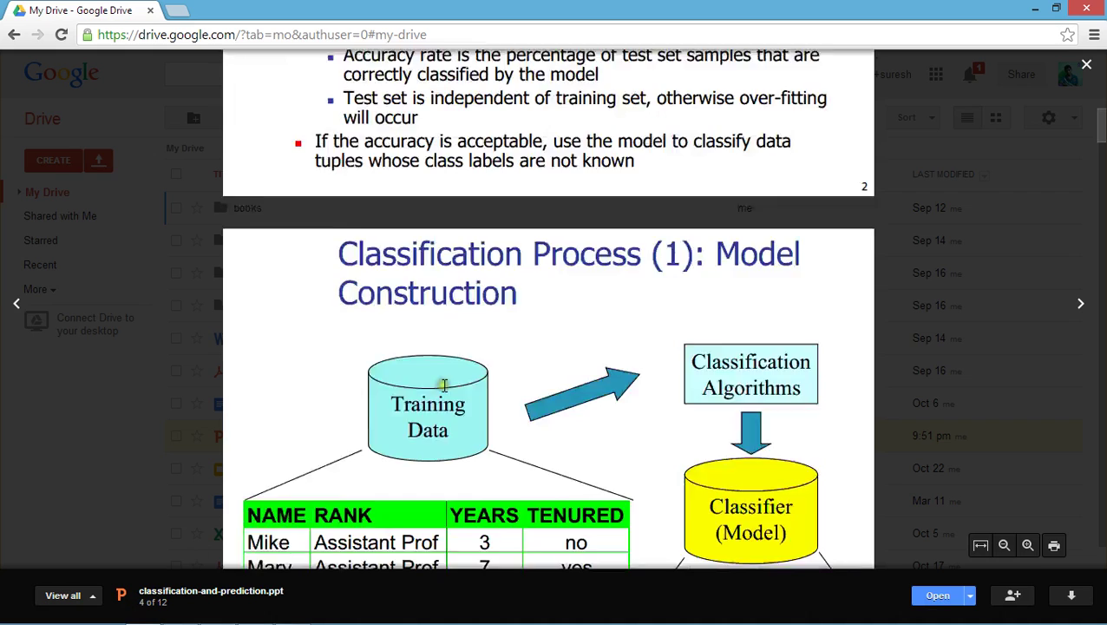
scroll(443, 385, "up", 5)
scroll(443, 385, "down", 5)
scroll(445, 386, "down", 2)
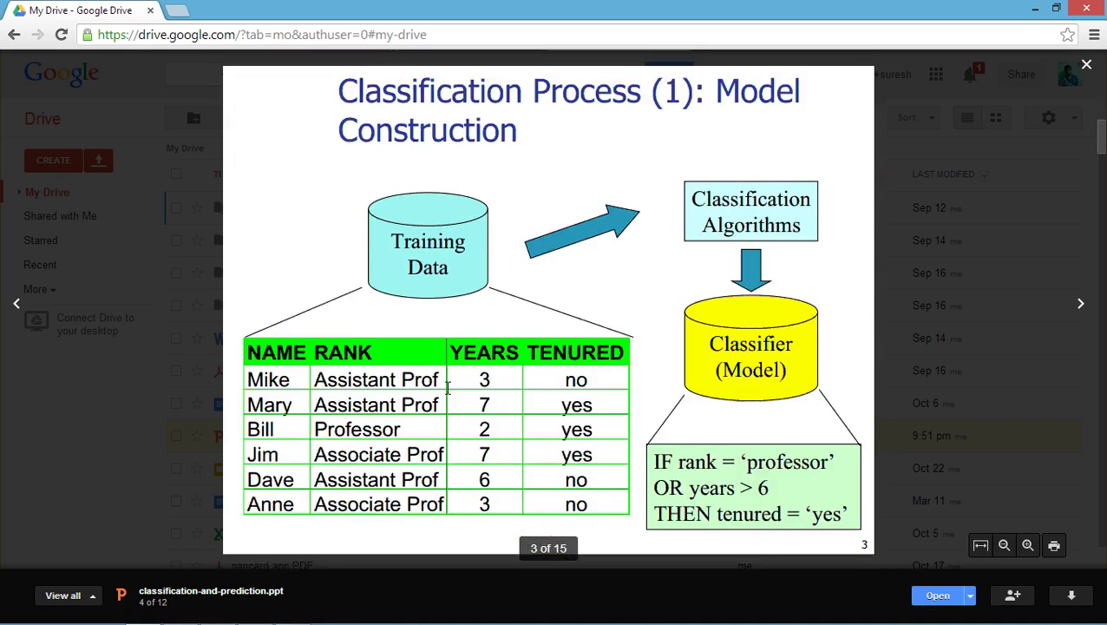
scroll(447, 387, "down", 1)
scroll(447, 388, "up", 1)
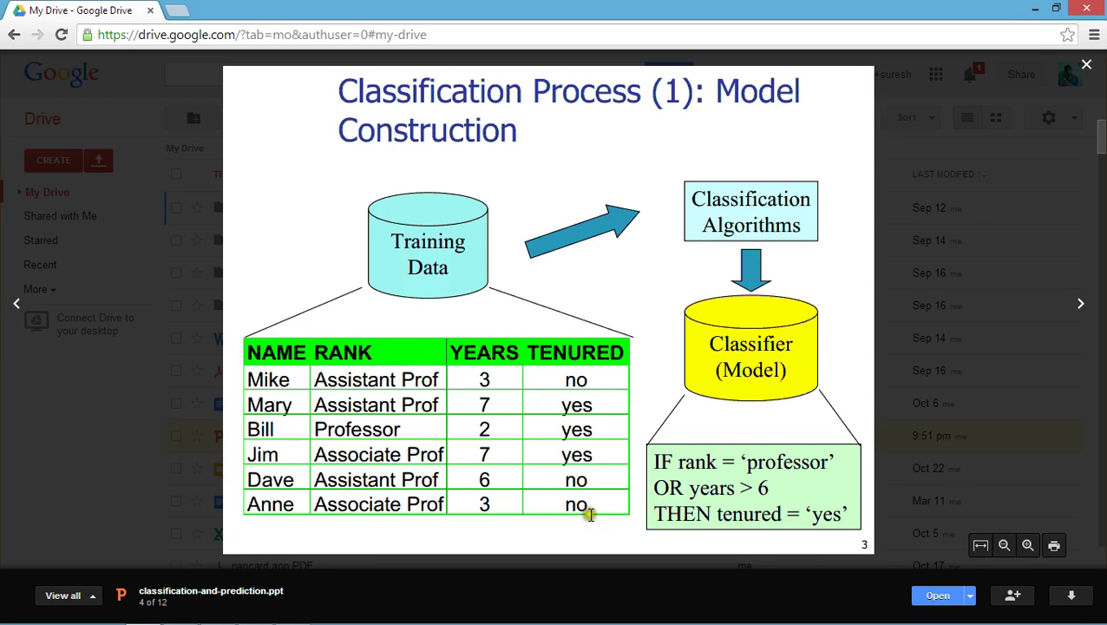
- Scroll through the rest of the classification-and-prediction slides, then minimize Chrome to the desktop
left_click(585, 380)
scroll(522, 434, "down", 2)
scroll(523, 434, "down", 2)
scroll(525, 431, "down", 2)
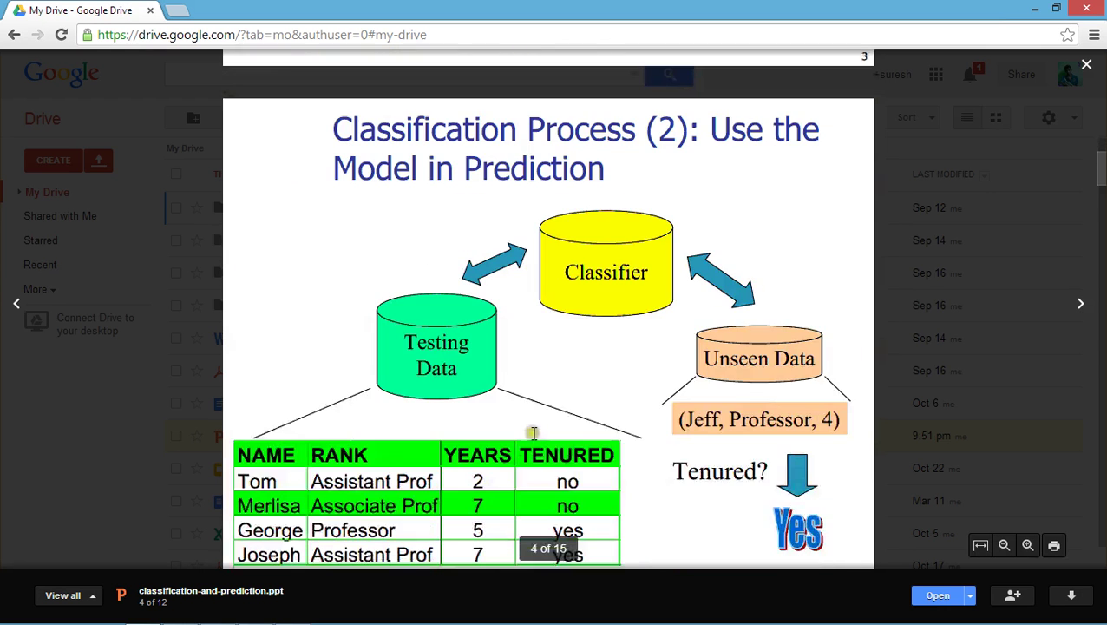
scroll(533, 431, "down", 1)
scroll(535, 432, "down", 1)
scroll(536, 432, "down", 2)
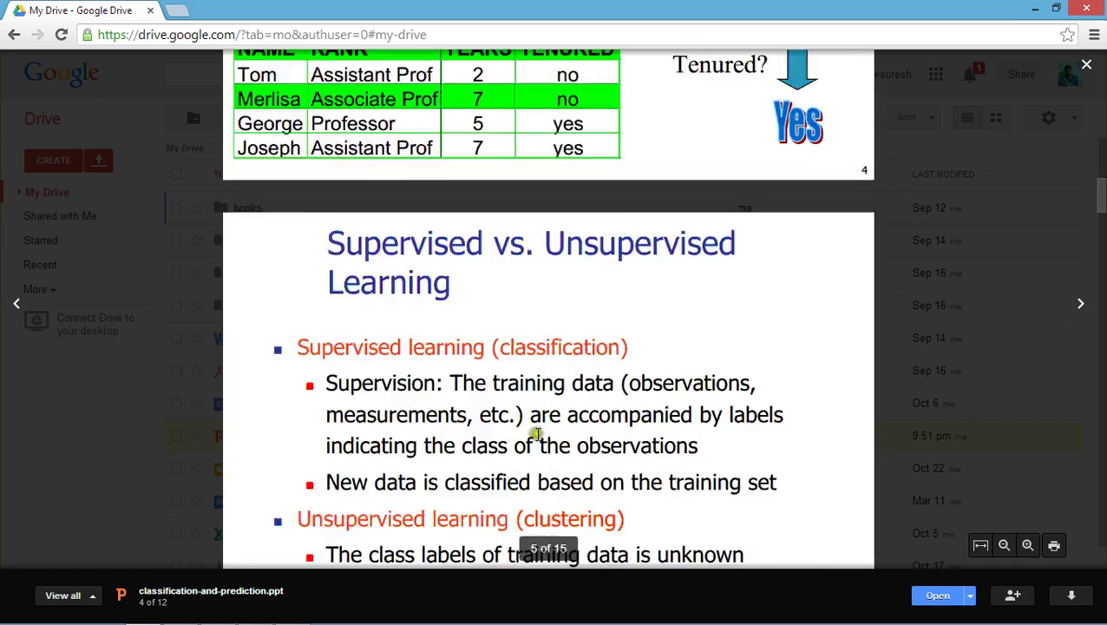
scroll(536, 432, "down", 2)
scroll(538, 434, "down", 4)
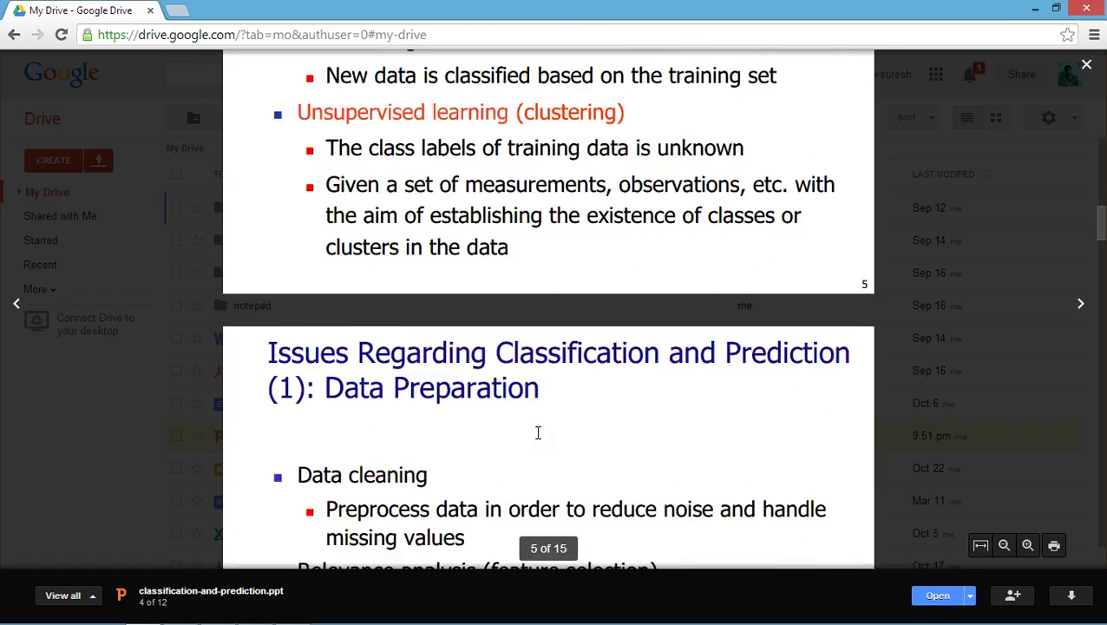
scroll(538, 433, "down", 6)
scroll(538, 432, "down", 10)
scroll(538, 432, "down", 5)
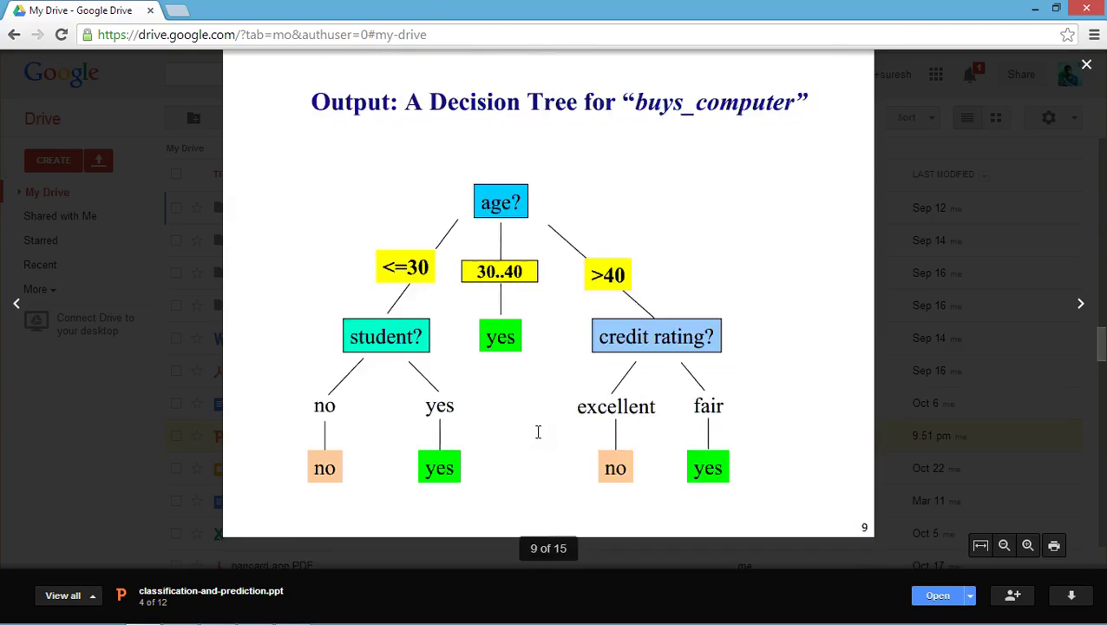
scroll(538, 432, "down", 3)
scroll(537, 432, "up", 3)
scroll(538, 431, "up", 12)
scroll(538, 431, "up", 20)
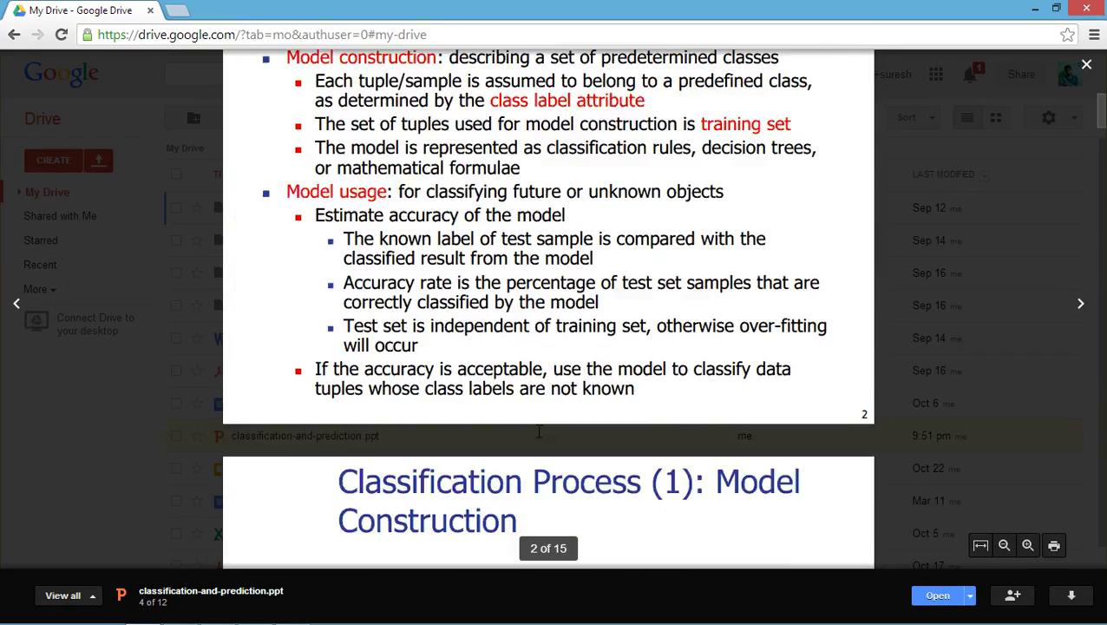
scroll(538, 431, "up", 8)
scroll(538, 431, "down", 12)
scroll(537, 431, "down", 12)
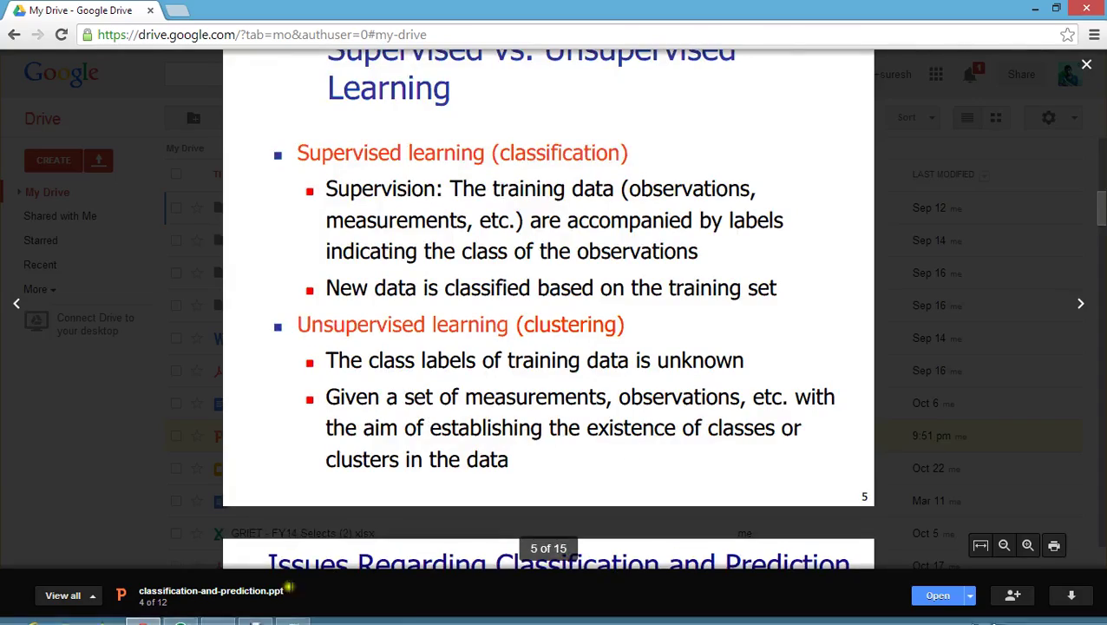
left_click(1034, 8)
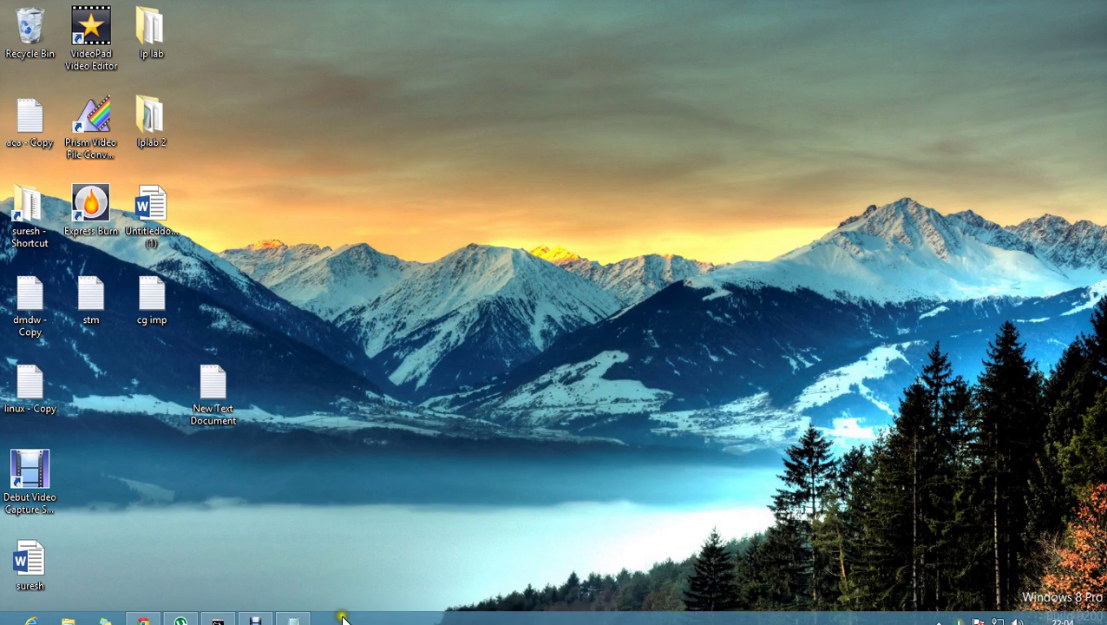
left_click(297, 612)
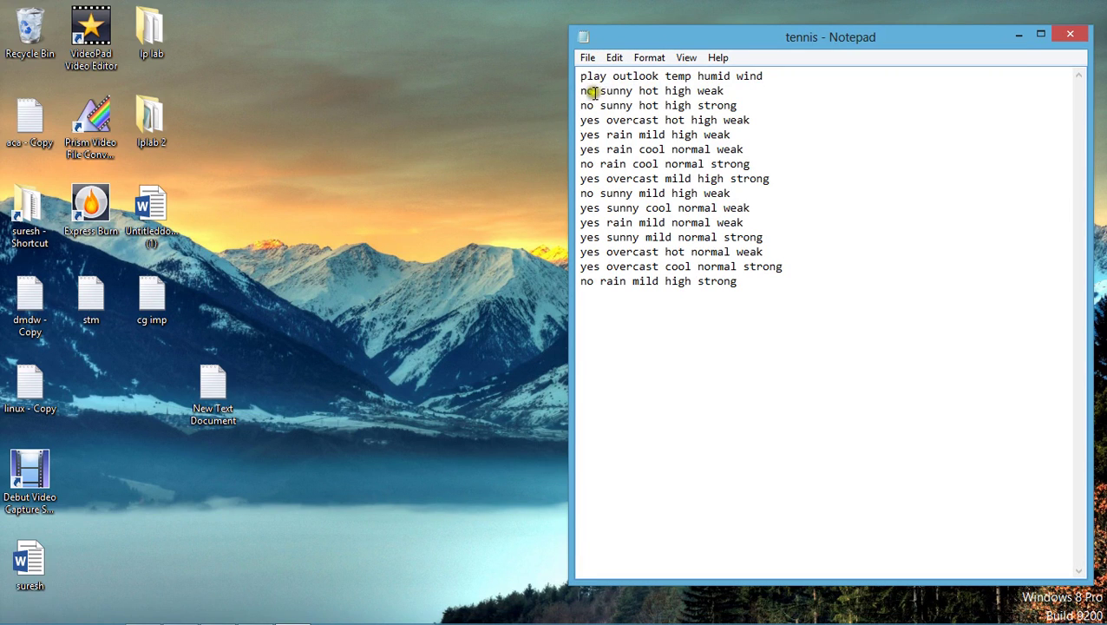
left_click(1020, 36)
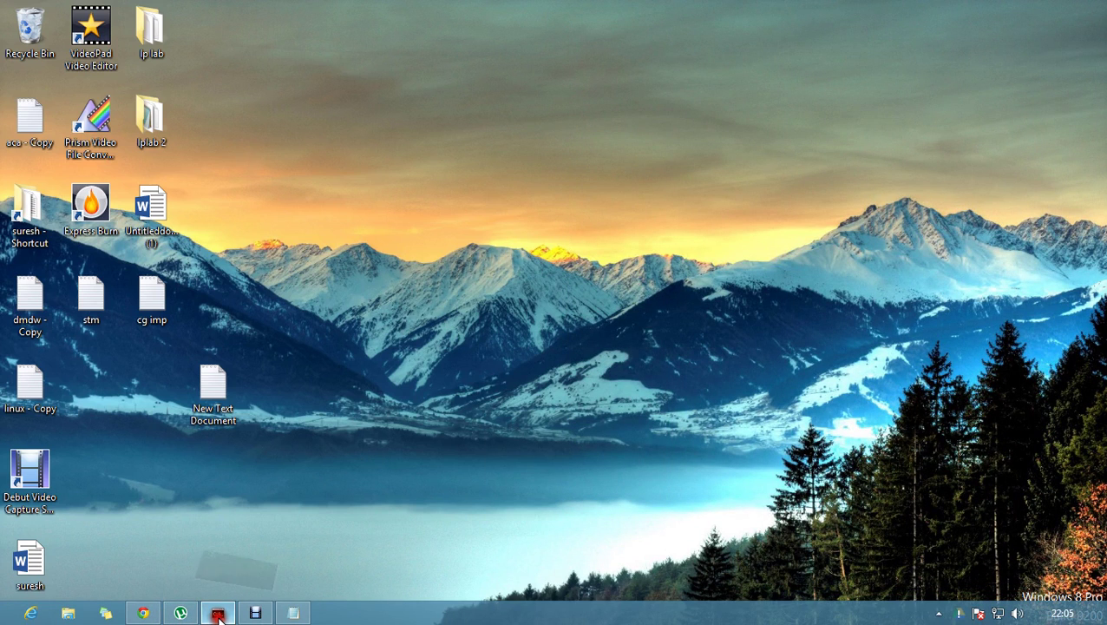
- Launch the decision tree applet with java appletf and move its window to the upper right
left_click(218, 614)
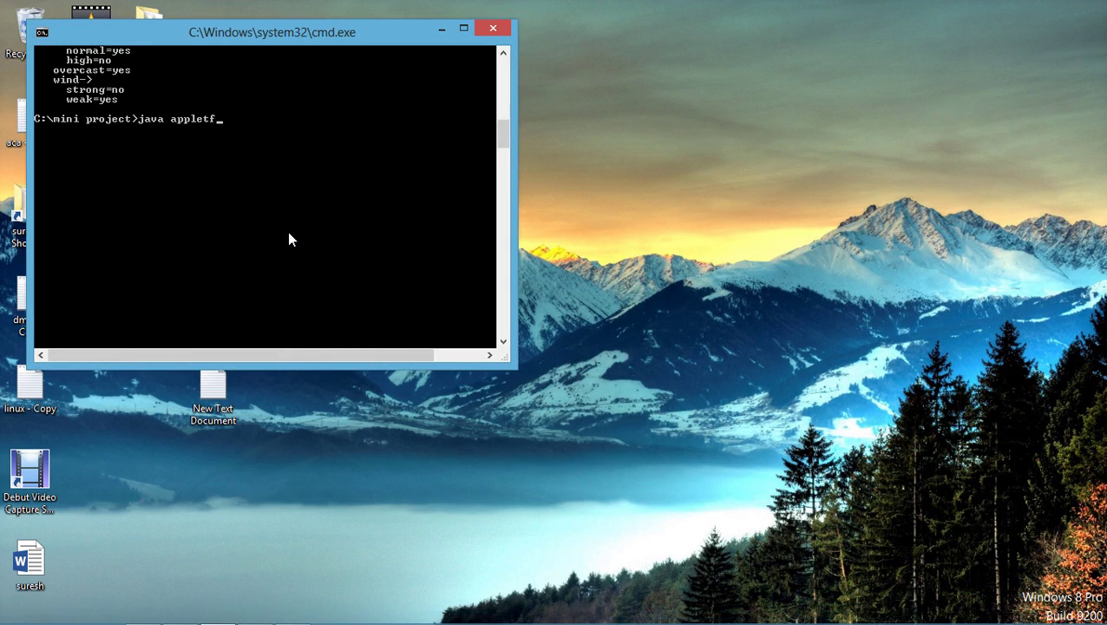
key("Return")
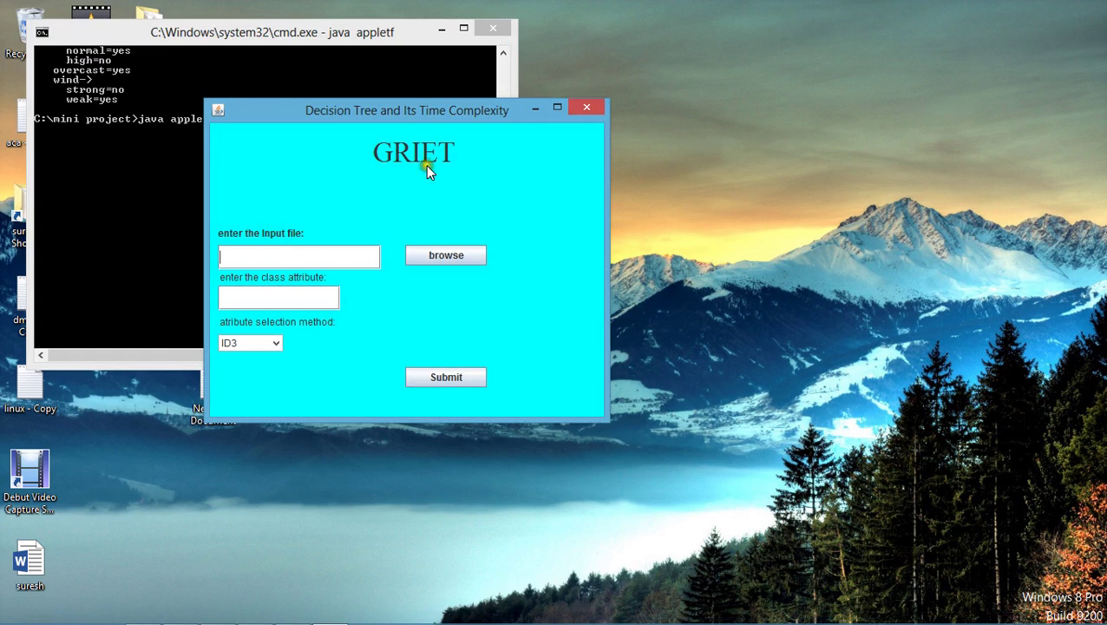
left_click_drag(466, 110, 799, 25)
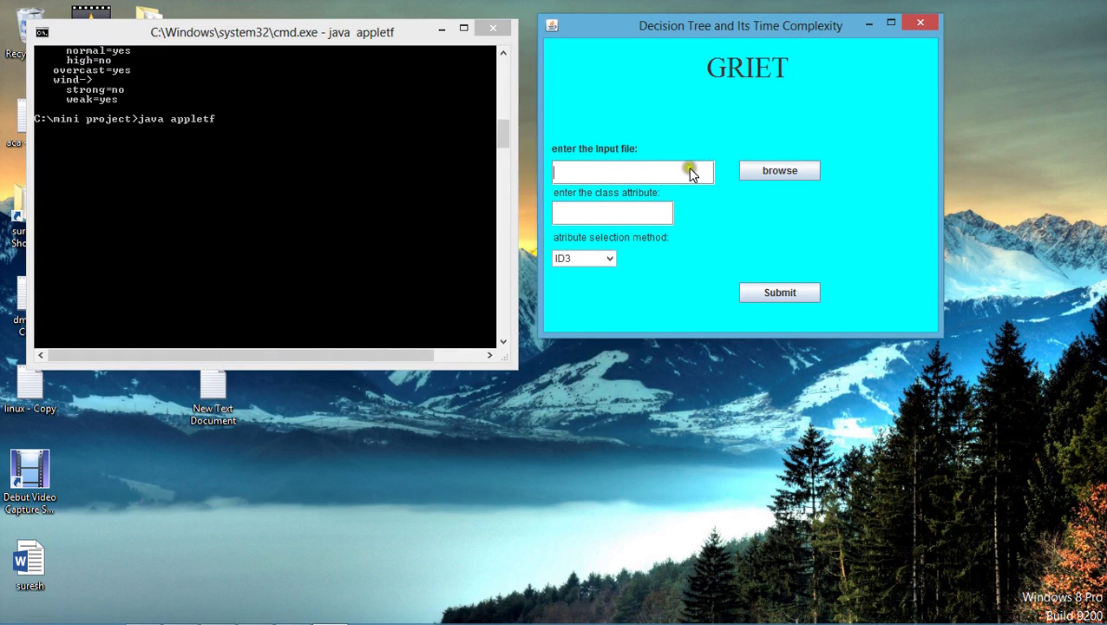
- Load tennis.txt as the input file and enter play as the class attribute
left_click(768, 172)
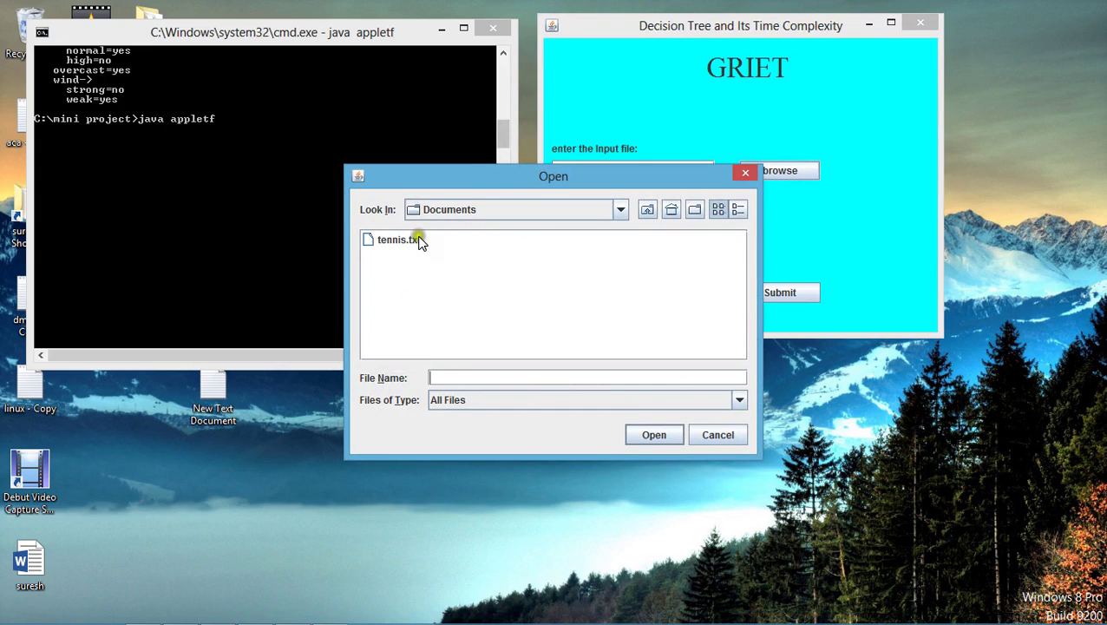
left_click(419, 241)
left_click(634, 436)
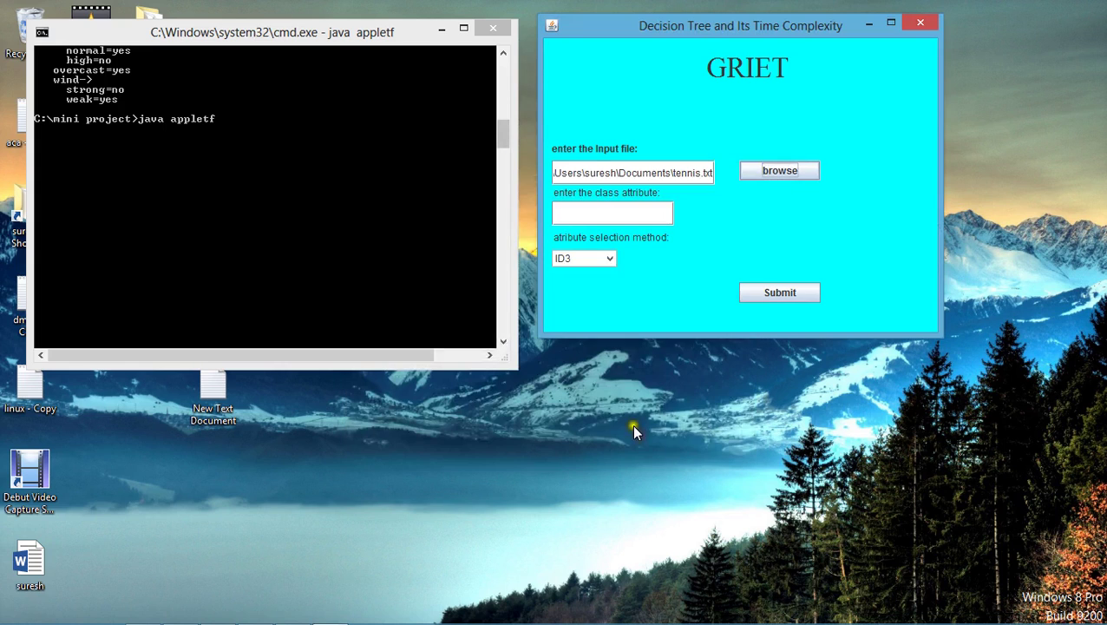
left_click(625, 215)
type("play")
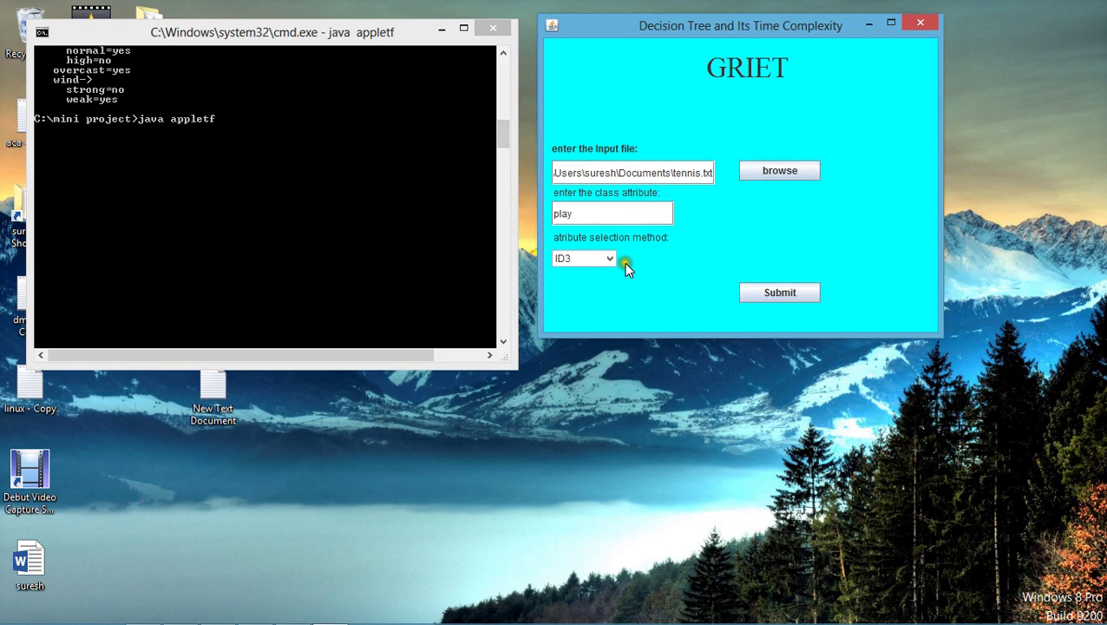
- Submit to build the ID3 tree on the tennis data, reported as taking 5 ms
left_click(791, 295)
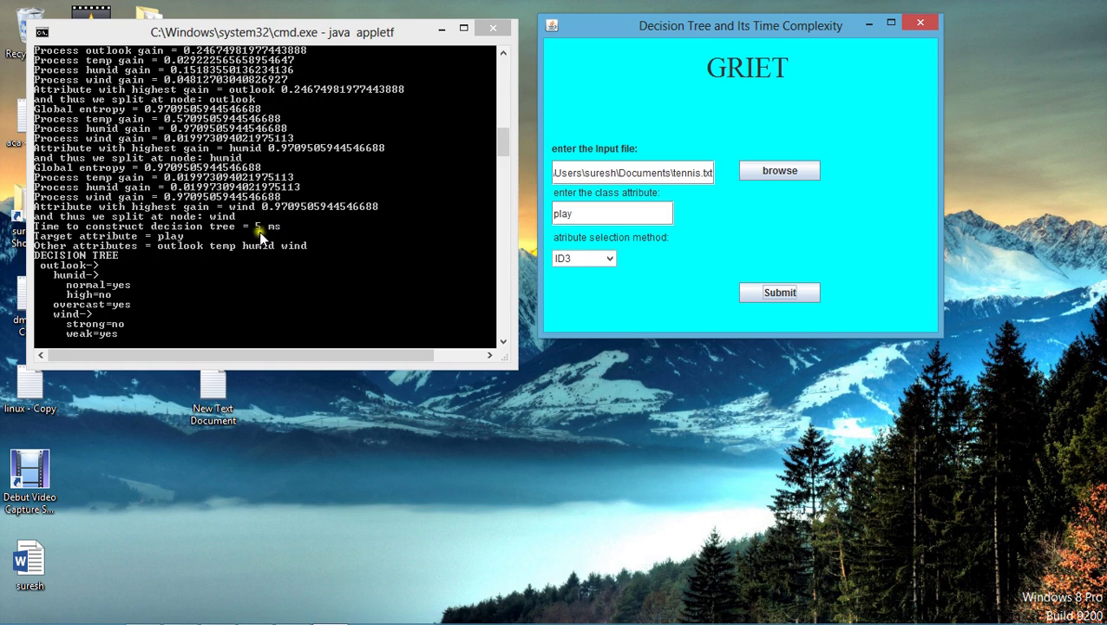
- Switch the attribute selection method to C4.5 and rebuild the tree, which takes 16 ms
left_click(608, 259)
left_click(590, 288)
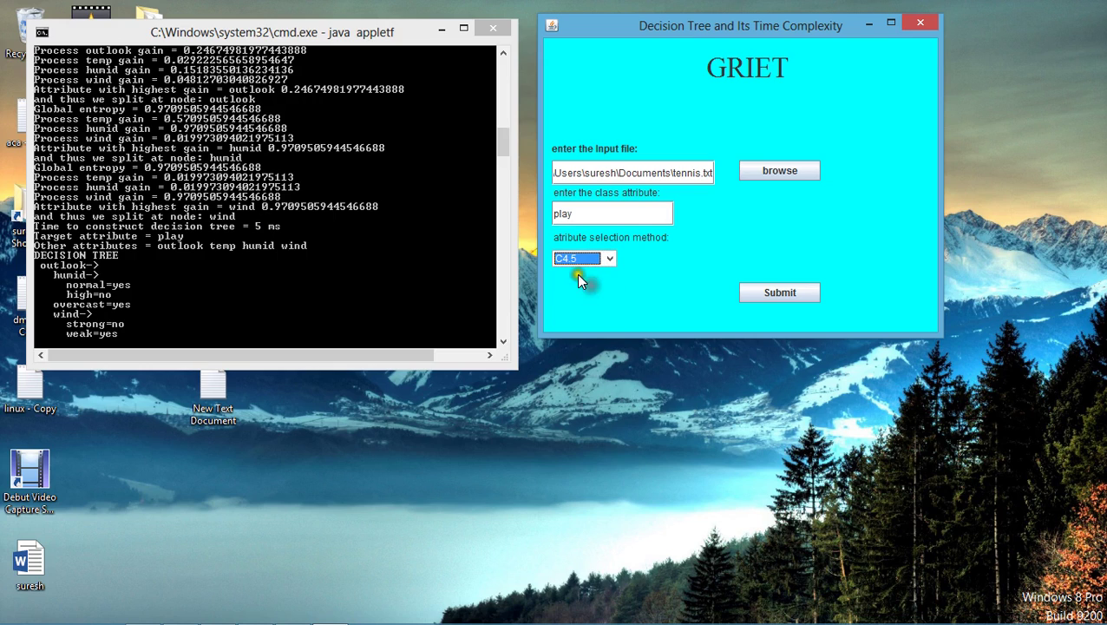
left_click(780, 292)
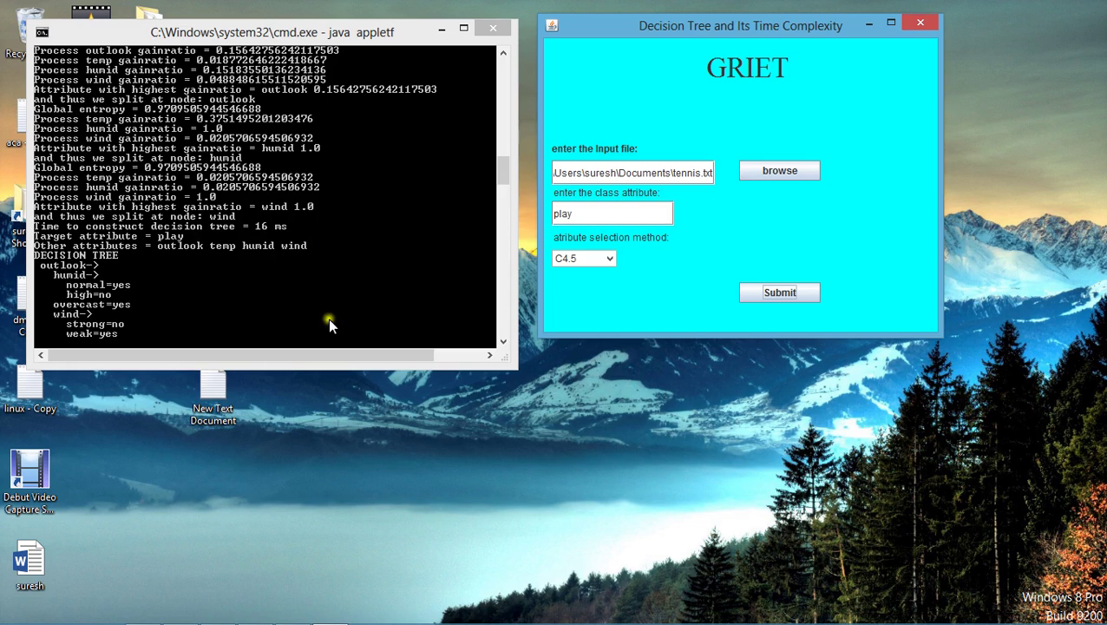
left_click(310, 263)
left_click(338, 288)
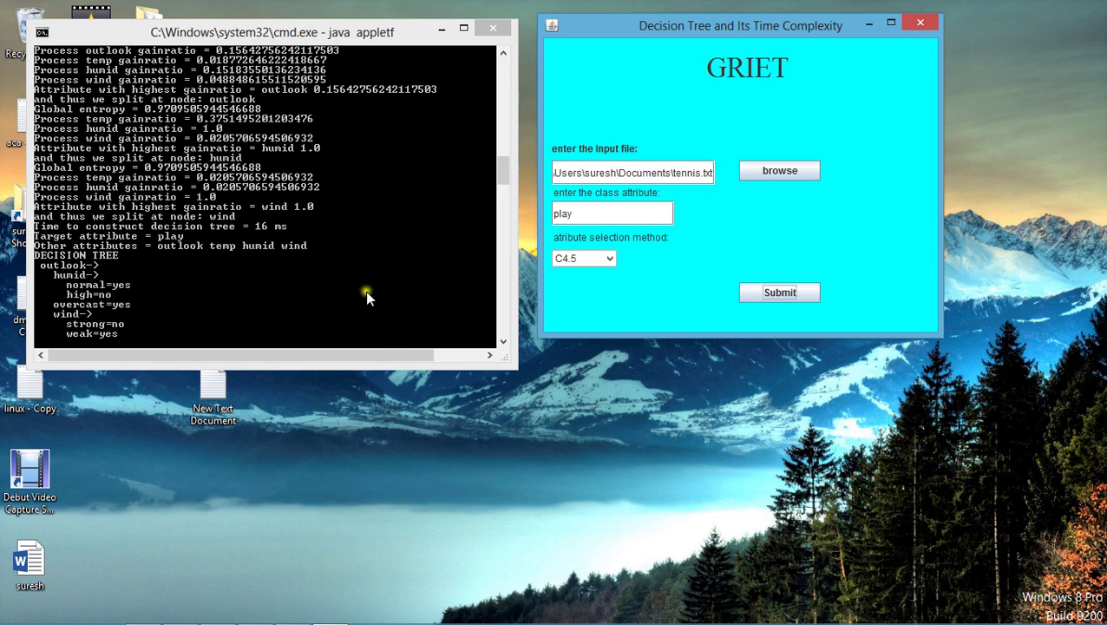